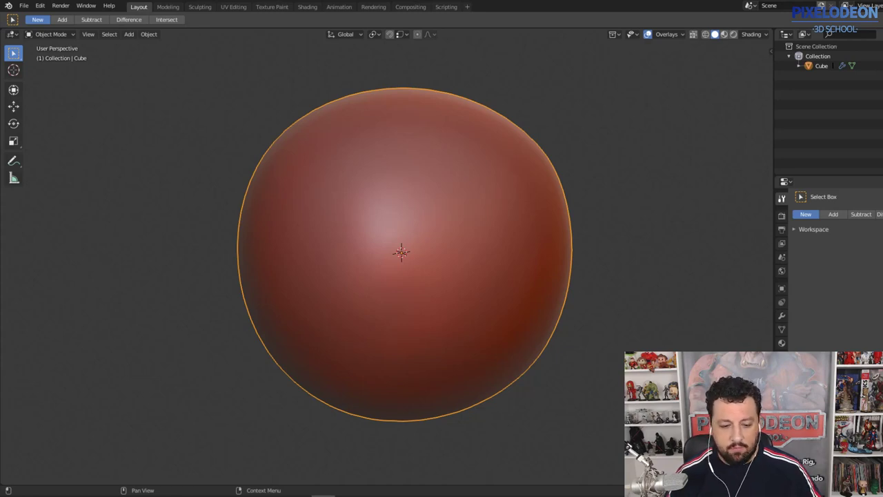
# Step: Switch the sphere through Sculpt Mode into Vertex Paint mode and widen the Properties editor to show the brush settings
pyautogui.moveTo(510, 231); pyautogui.dragTo(505, 227, button='middle')
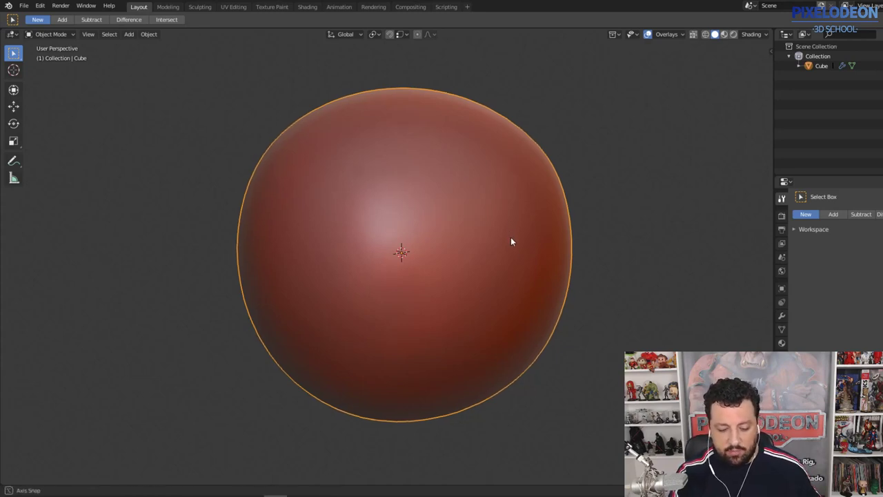
pyautogui.hotkey('ctrl', 'Tab')
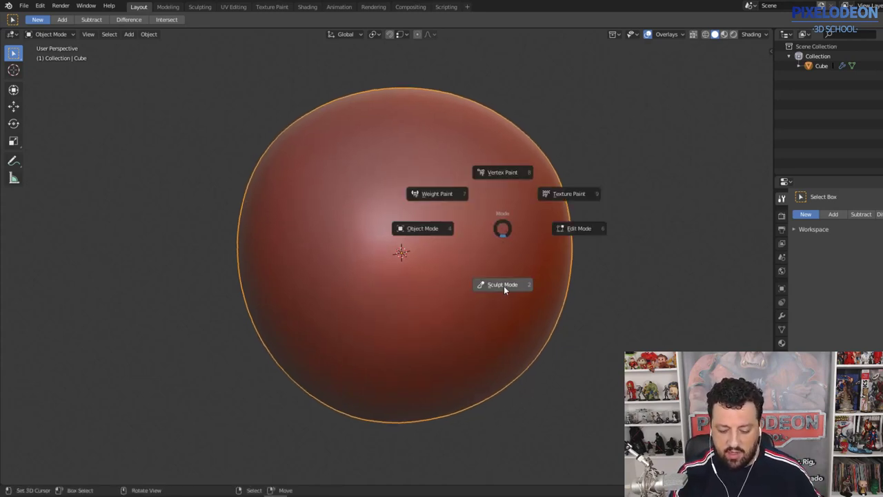
pyautogui.click(503, 286)
pyautogui.hotkey('ctrl', 'Tab')
pyautogui.click(501, 210)
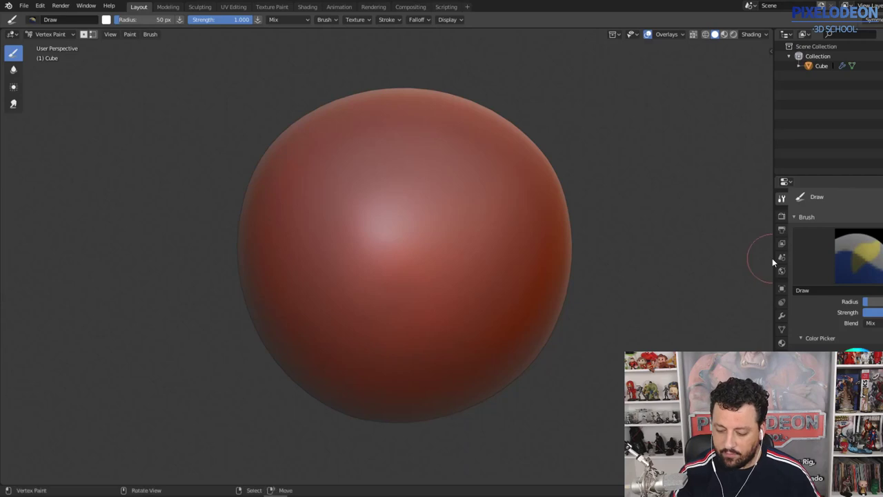
pyautogui.moveTo(773, 258); pyautogui.dragTo(637, 265)
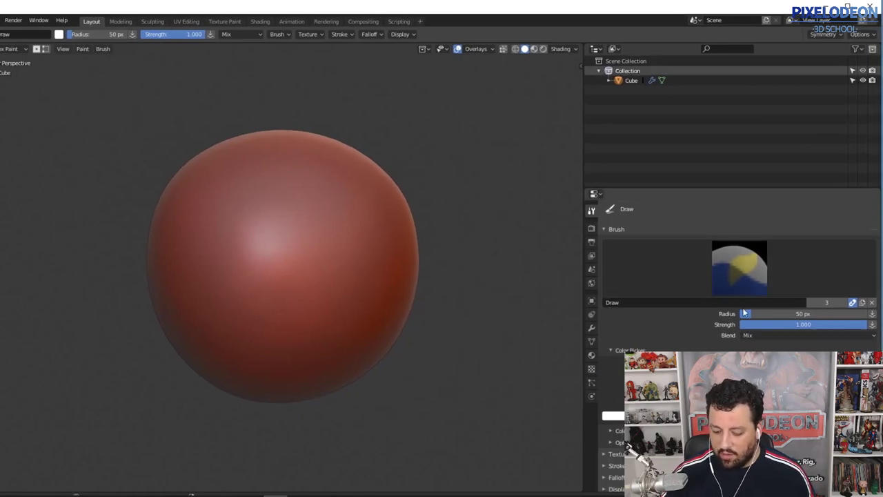
# Step: Switch the sphere from Sculpt Mode to Texture Paint, then into Edit Mode
pyautogui.hotkey('ctrl', 'Tab')
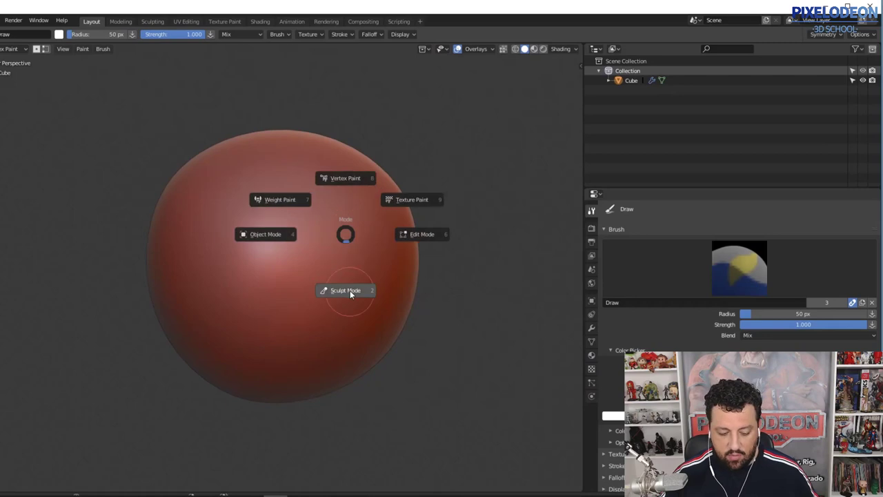
pyautogui.click(349, 289)
pyautogui.hotkey('ctrl', 'Tab')
pyautogui.click(437, 163)
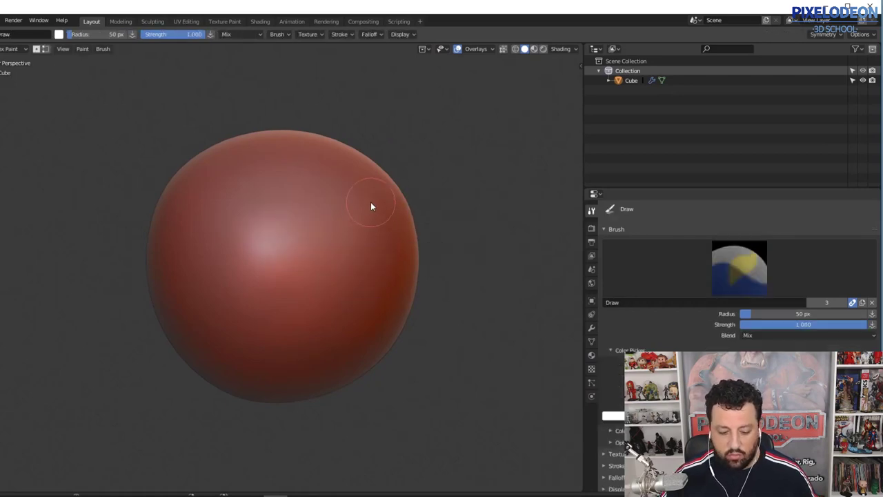
pyautogui.hotkey('ctrl', 'Tab')
pyautogui.click(433, 191)
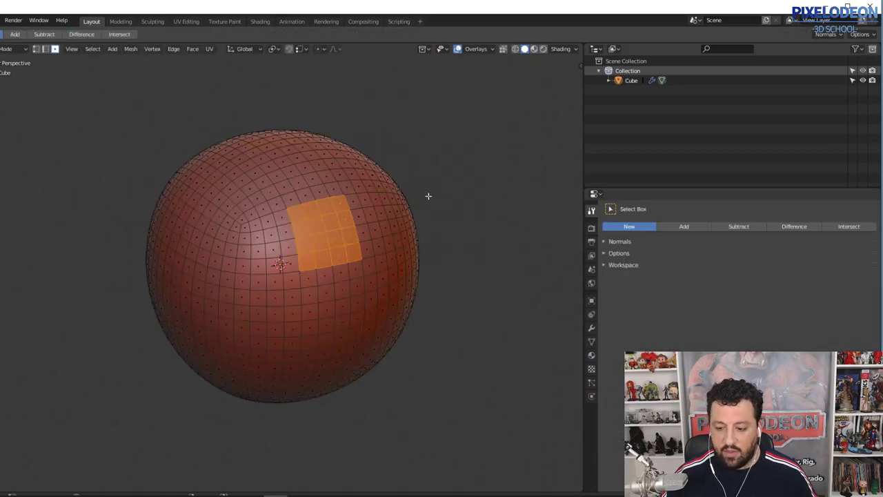
# Step: Return the sphere to Object Mode, then put it into Weight Paint mode
pyautogui.hotkey('ctrl', 'Tab')
pyautogui.click(292, 160)
pyautogui.hotkey('ctrl', 'Tab')
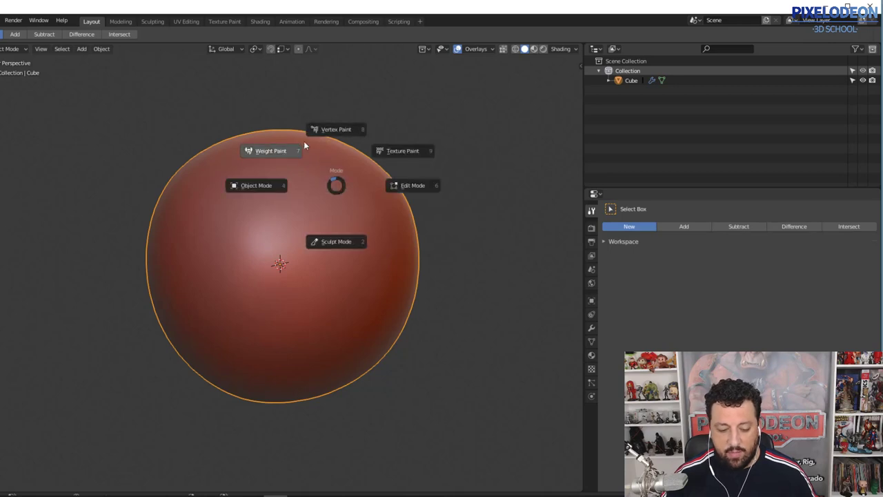
pyautogui.click(304, 142)
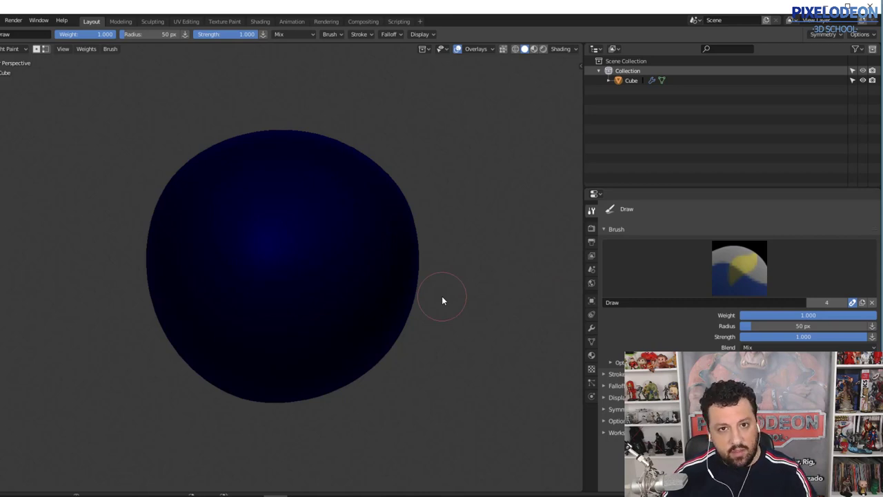
pyautogui.hotkey('ctrl', 'Tab')
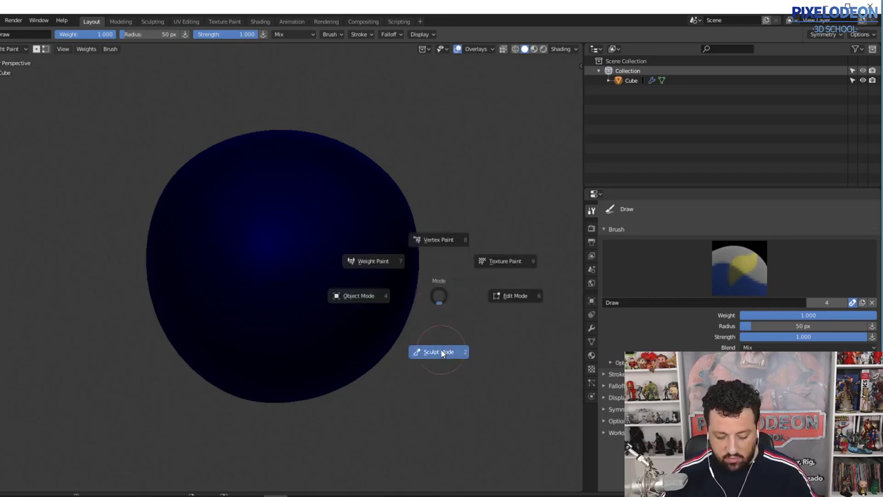
# Step: Pick Sculpt Mode so the SculptDraw brush is active at 50 px radius and 0.500 strength
pyautogui.click(439, 349)
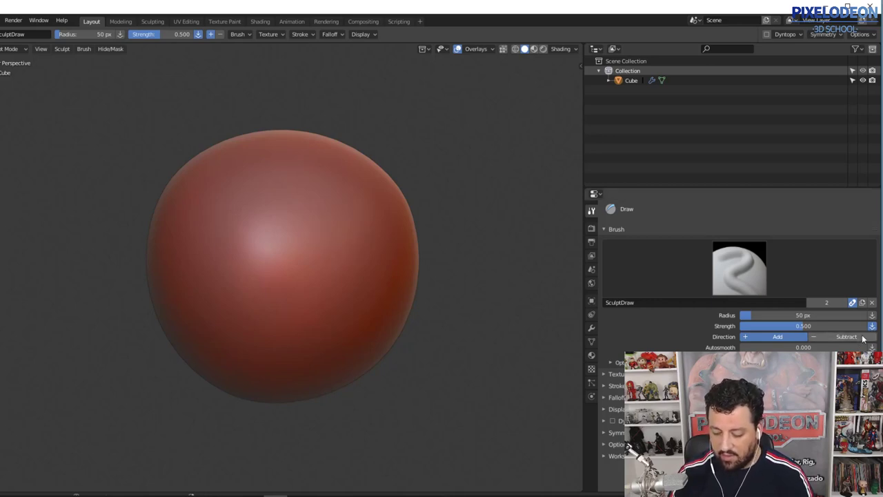
# Step: Recentre and zoom in on the sphere and look over the sculpt brush list
pyautogui.keyDown('shift'); pyautogui.moveTo(359, 248); pyautogui.dragTo(419, 252, button='middle'); pyautogui.keyUp('shift')
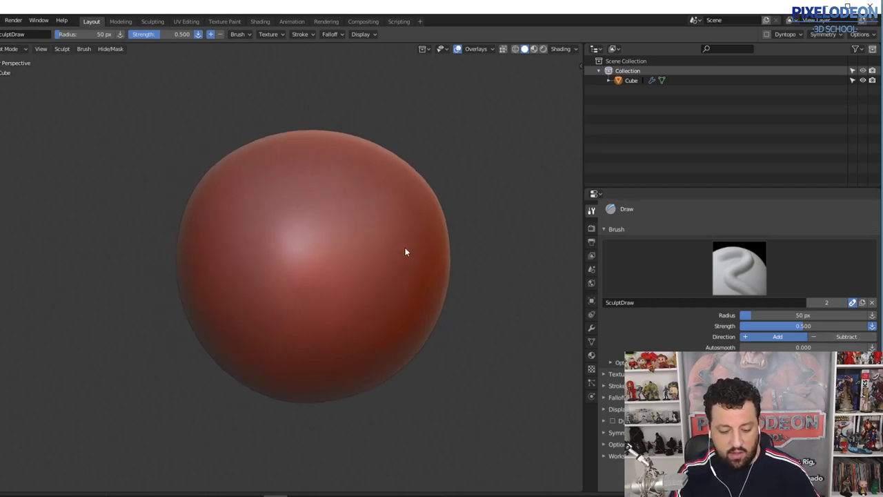
pyautogui.scroll(2, 420, 252)
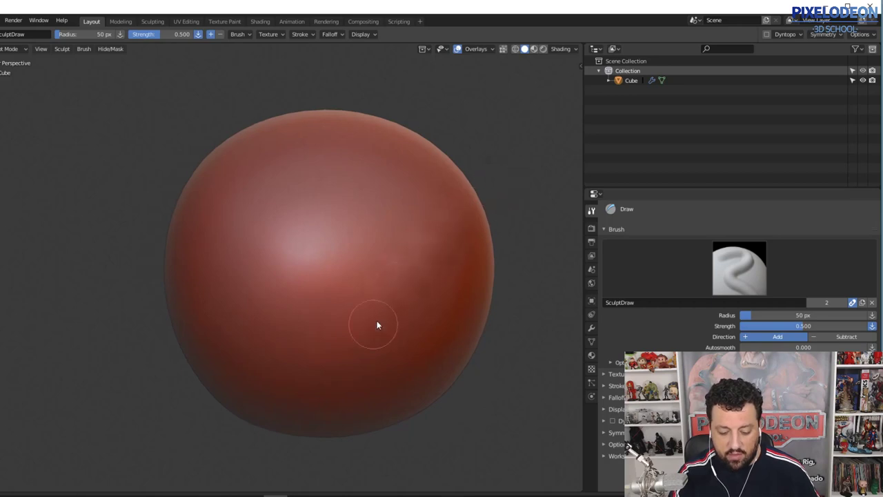
pyautogui.click(760, 271)
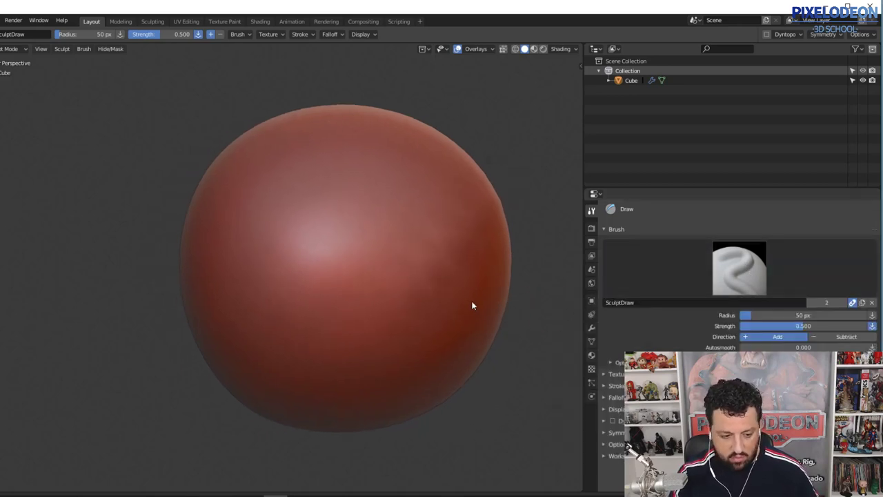
pyautogui.moveTo(473, 306); pyautogui.dragTo(469, 289, button='middle')
# Step: Switch the sculpt brush to Clay, leaving the brush list unchanged
pyautogui.press('c')
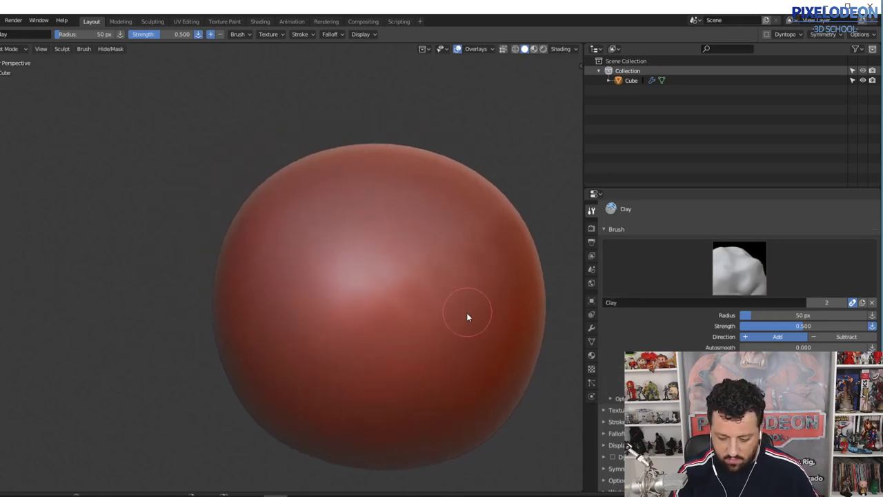
pyautogui.click(745, 271)
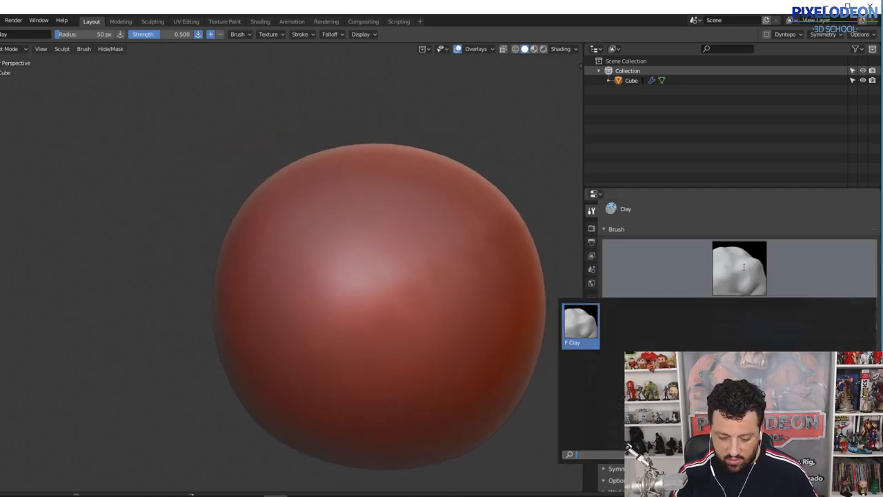
pyautogui.click(745, 273)
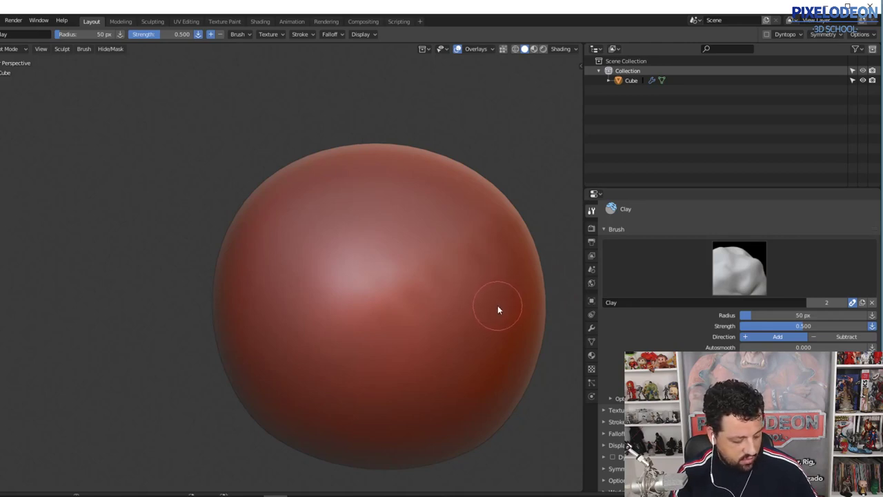
# Step: Return to the Draw brush at strength 1.000 and sculpt a bump into the sphere's upper right
pyautogui.press('x')
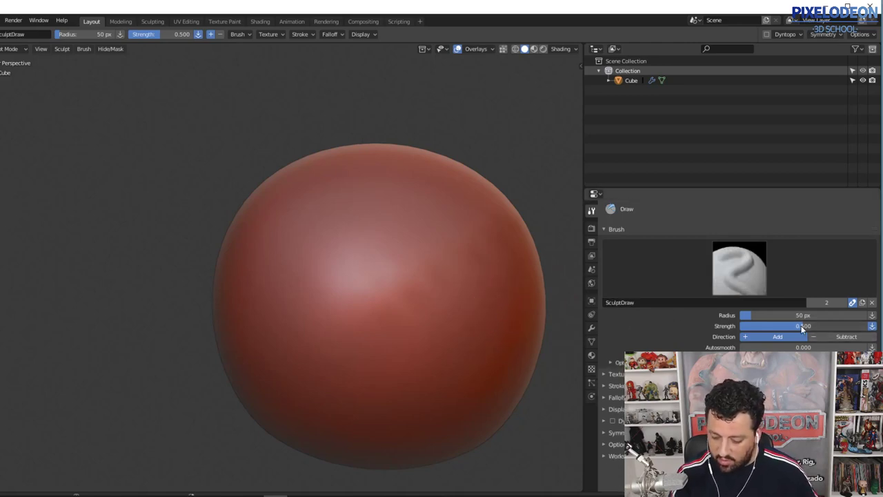
pyautogui.moveTo(803, 330); pyautogui.dragTo(868, 330)
pyautogui.moveTo(455, 289); pyautogui.dragTo(544, 198)
# Step: Add shallow dents, enlarge the brush to 184 px, and pull a large bulge from the upper right
pyautogui.moveTo(481, 287); pyautogui.dragTo(442, 285)
pyautogui.hotkey('ctrl', 'z')
pyautogui.press('f')
pyautogui.click(504, 268)
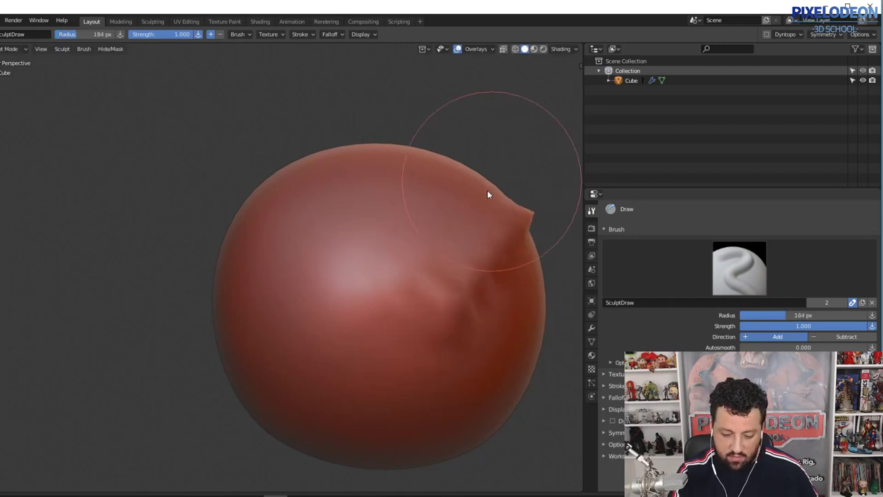
pyautogui.moveTo(487, 190); pyautogui.dragTo(494, 167)
# Step: Orbit the sculpted sphere until the bulge points up-left, then leave Sculpt Mode
pyautogui.moveTo(490, 182)
pyautogui.mouseDown(button='middle')
pyautogui.moveTo(487, 227)
pyautogui.moveTo(463, 274)
pyautogui.moveTo(460, 322)
pyautogui.mouseUp(button='middle')
pyautogui.scroll(-2, 488, 228)
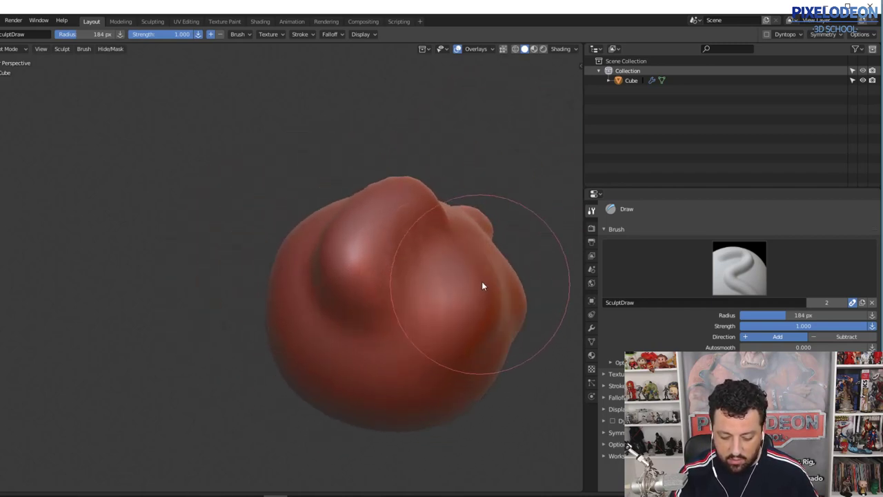
pyautogui.moveTo(484, 287); pyautogui.dragTo(499, 298, button='middle')
pyautogui.moveTo(443, 336); pyautogui.dragTo(475, 280, button='middle')
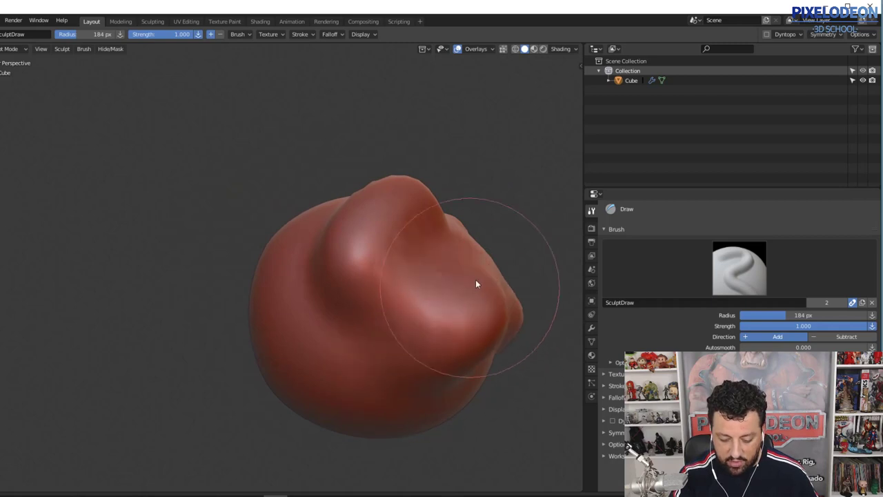
pyautogui.moveTo(502, 320)
pyautogui.mouseDown(button='middle')
pyautogui.moveTo(501, 343)
pyautogui.moveTo(469, 312)
pyautogui.moveTo(488, 319)
pyautogui.moveTo(492, 302)
pyautogui.moveTo(462, 304)
pyautogui.moveTo(460, 235)
pyautogui.mouseUp(button='middle')
pyautogui.hotkey('ctrl', 'Tab')
pyautogui.hotkey('ctrl', 'Tab')
# Step: Put the sphere back in Sculpt Mode and centre the Cintiq 22HD Grip Pen settings window
pyautogui.click(458, 345)
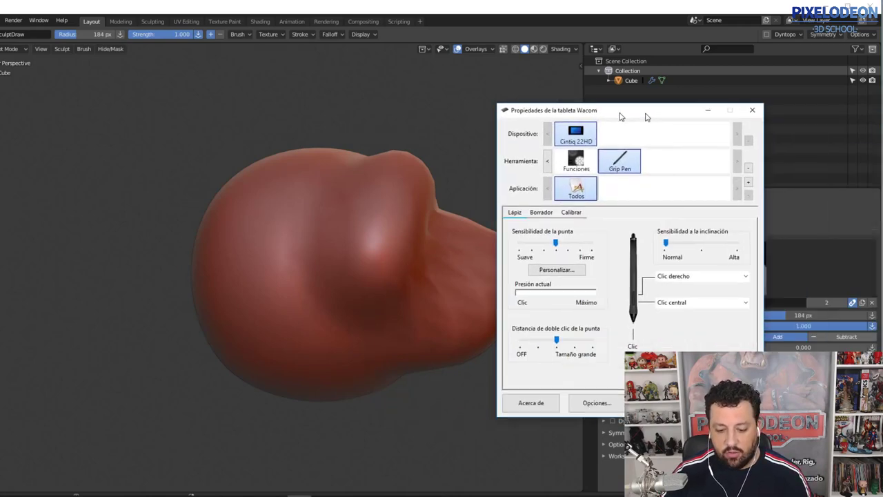
pyautogui.moveTo(647, 117); pyautogui.dragTo(452, 115)
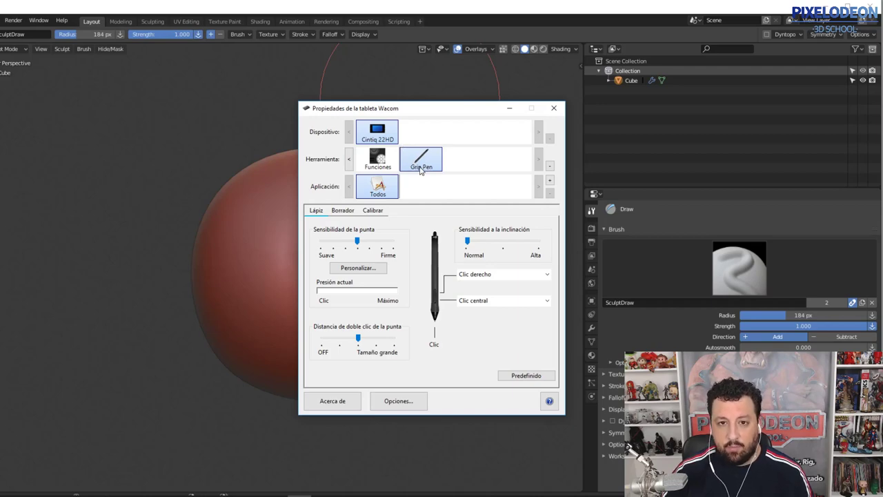
pyautogui.click(381, 164)
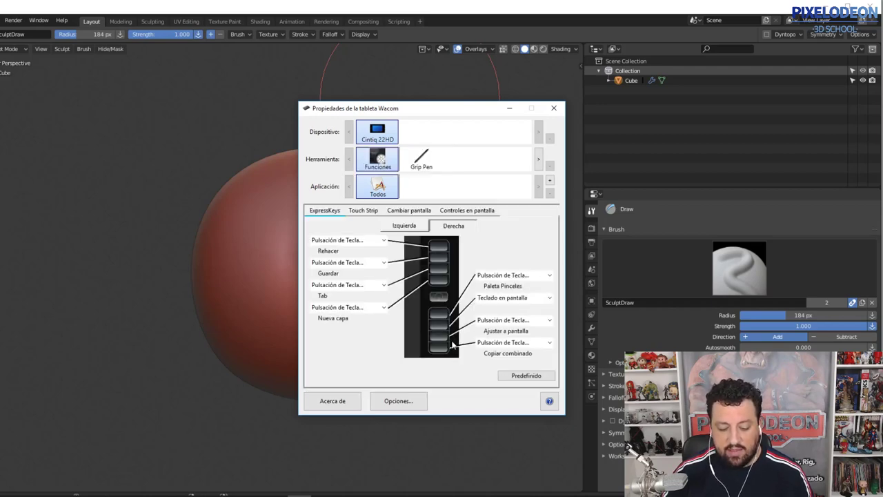
pyautogui.click(404, 226)
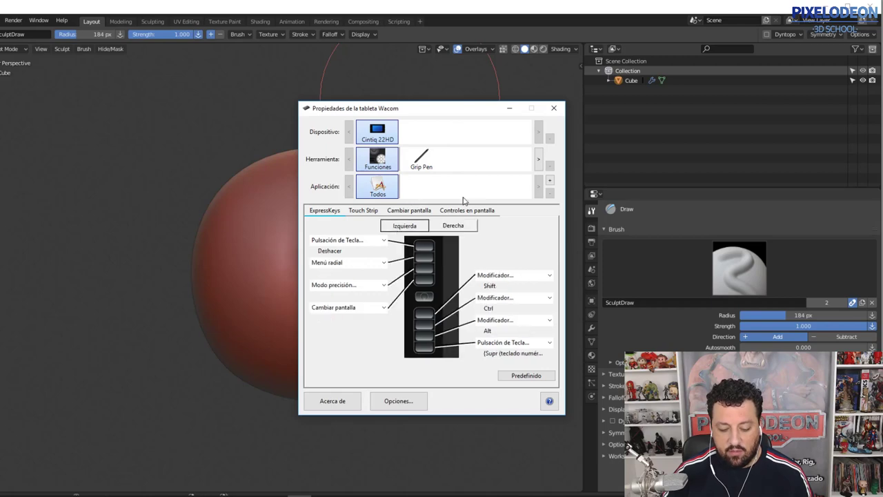
pyautogui.click(424, 168)
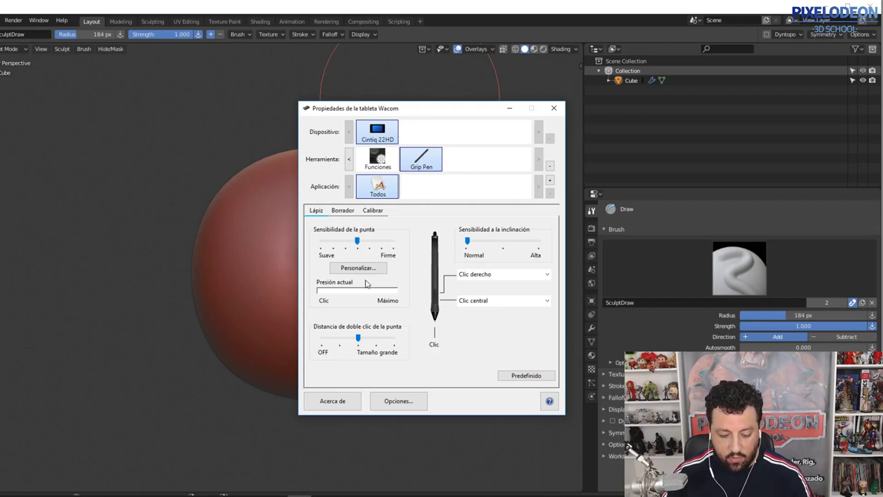
pyautogui.click(374, 211)
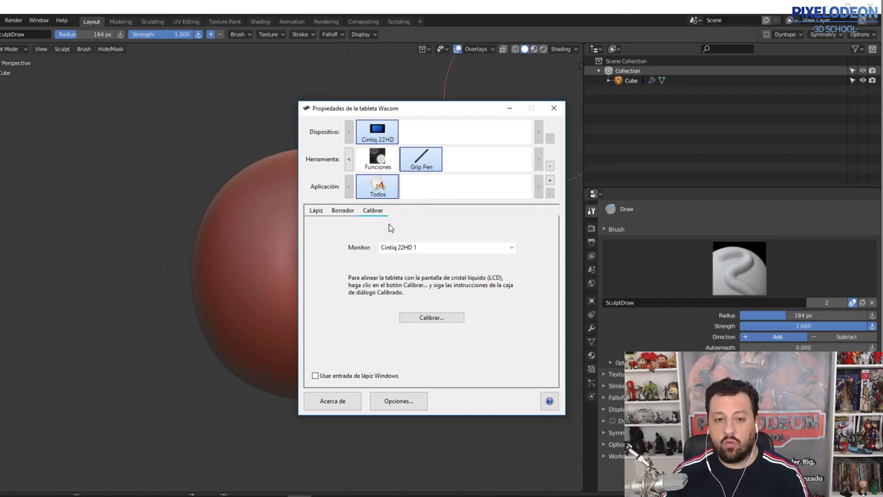
pyautogui.click(316, 211)
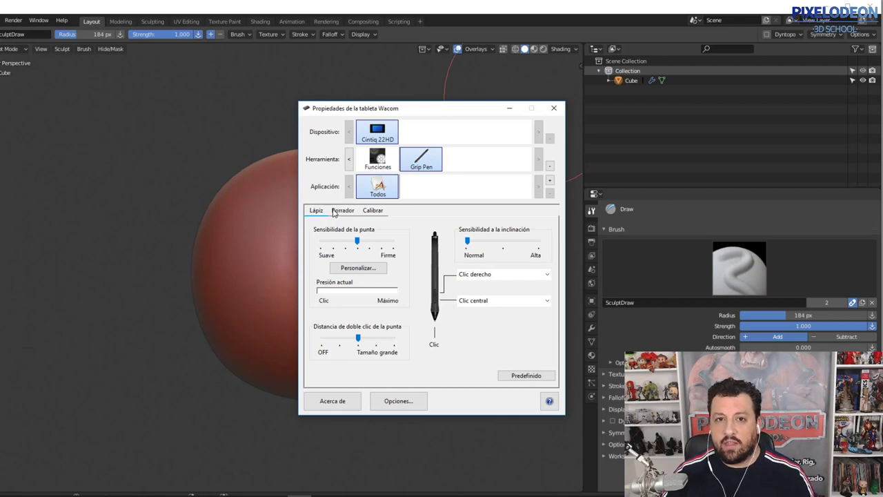
# Step: Show the left ExpressKeys: Deshacer, Menú radial, Modo precisión, Shift, Ctrl and Alt
pyautogui.click(385, 157)
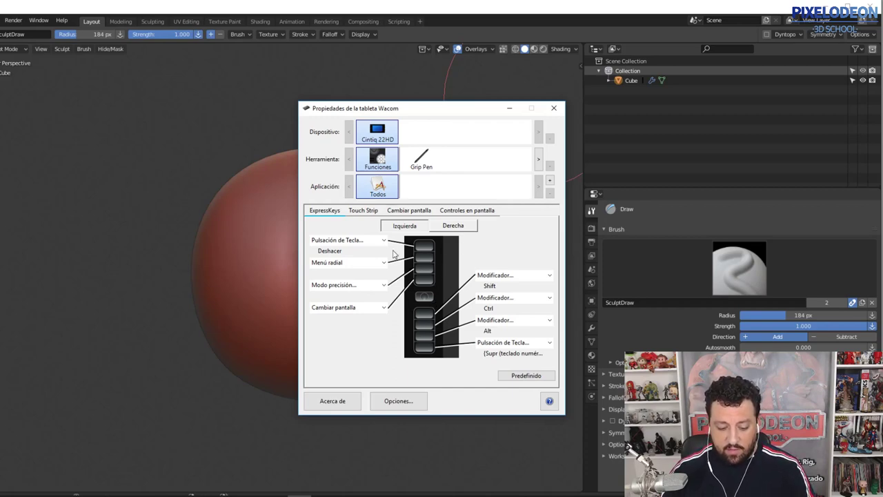
pyautogui.click(363, 214)
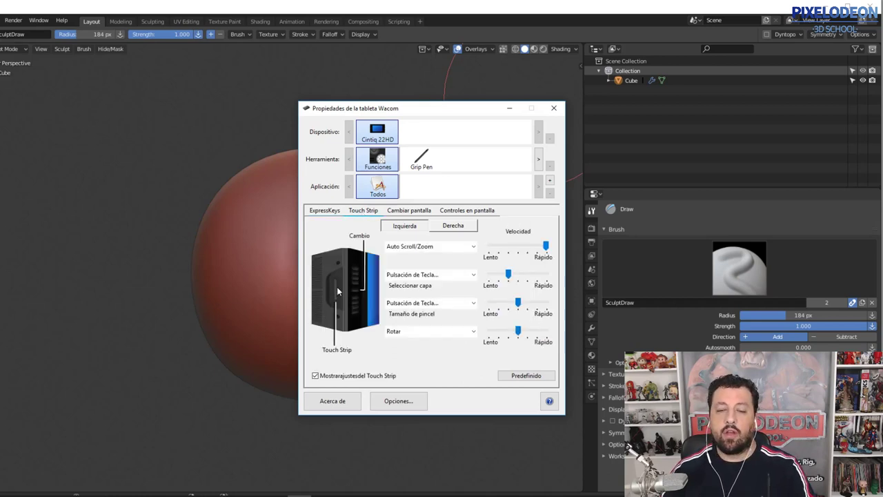
pyautogui.click(327, 214)
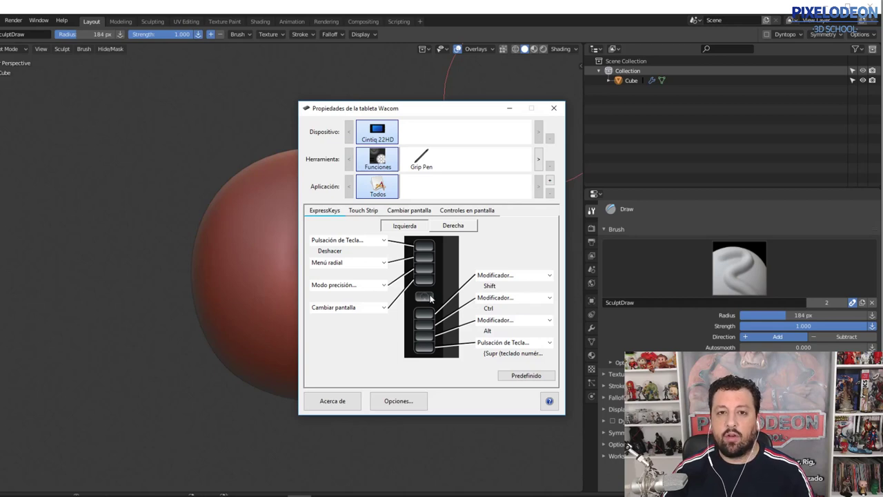
pyautogui.click(364, 211)
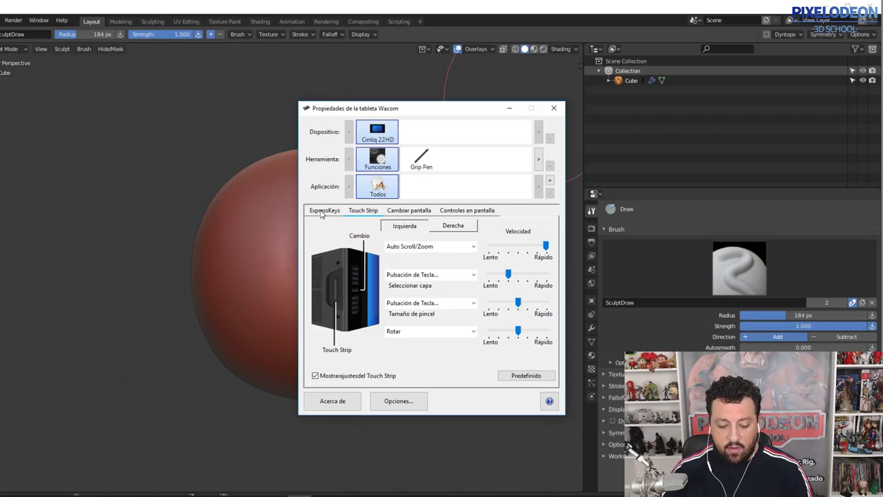
pyautogui.click(323, 213)
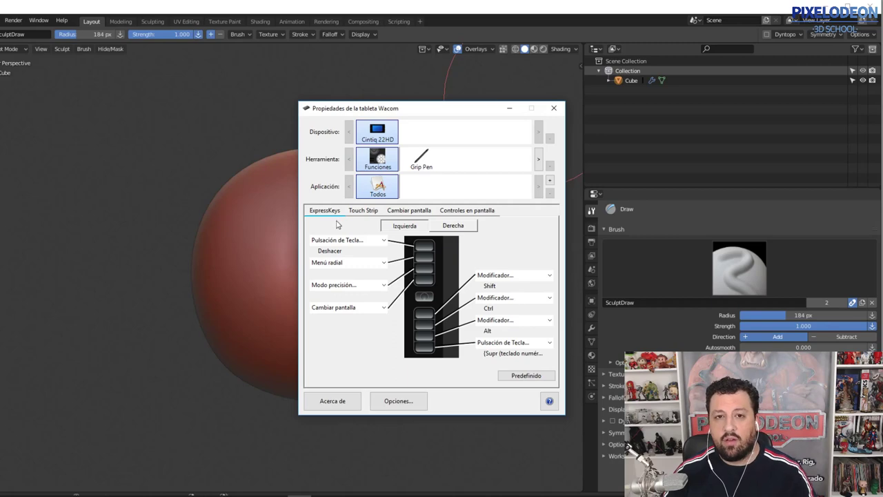
# Step: Review the right-side ExpressKeys, reselect the Grip Pen, and close Wacom Tablet Properties
pyautogui.click(445, 230)
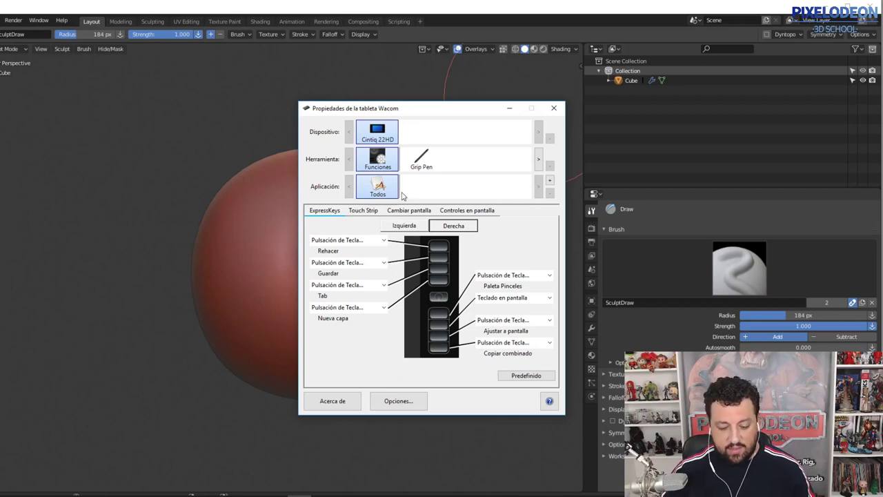
pyautogui.click(420, 166)
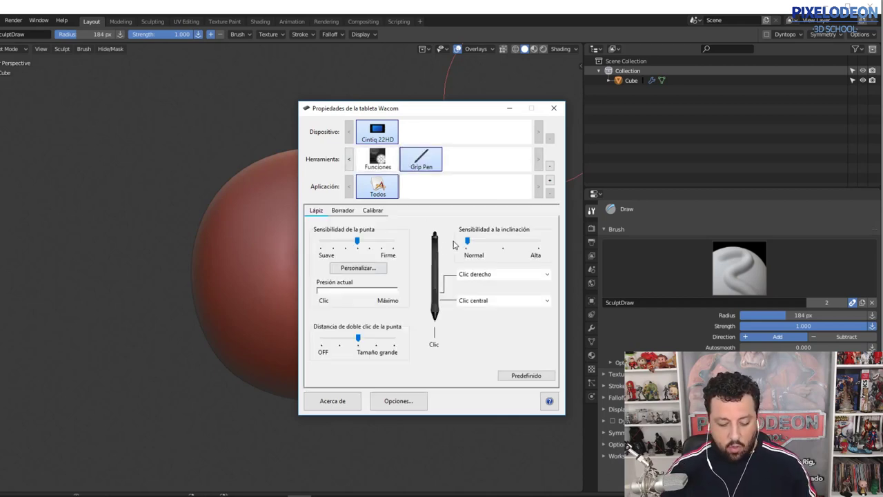
pyautogui.click(554, 107)
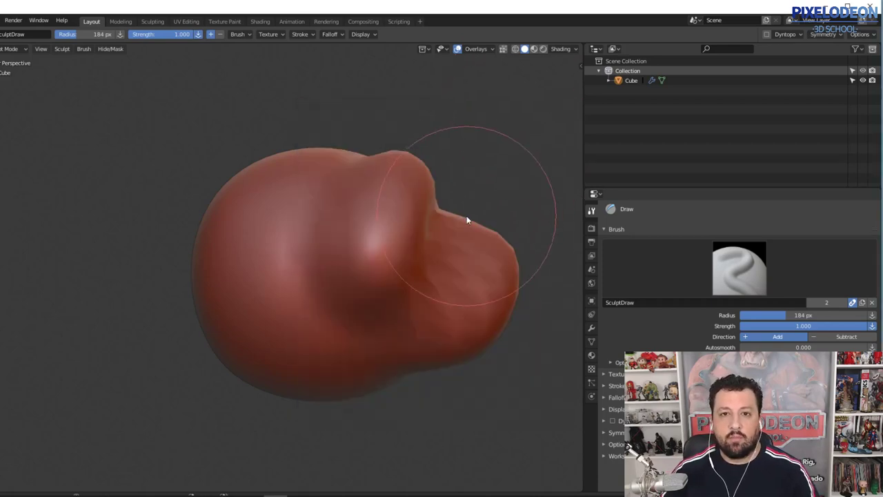